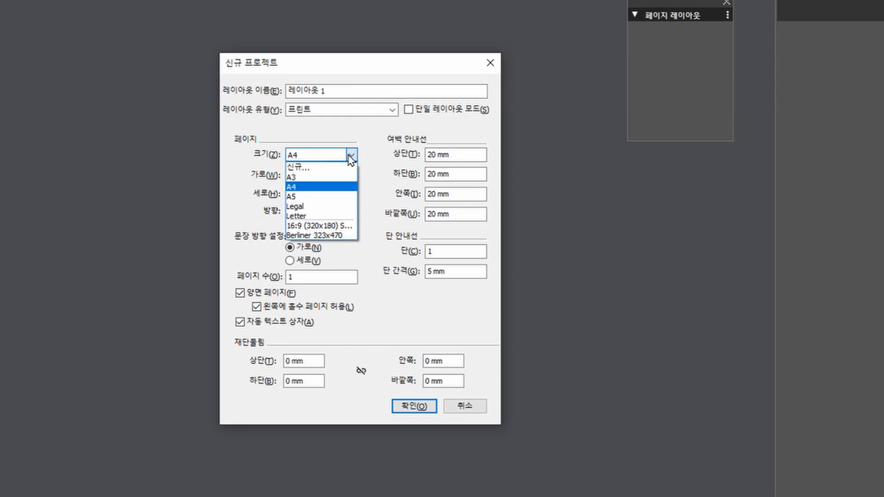
# - Start a new custom page size and name it "46배판 188x256mm"
pyautogui.click(295, 168)
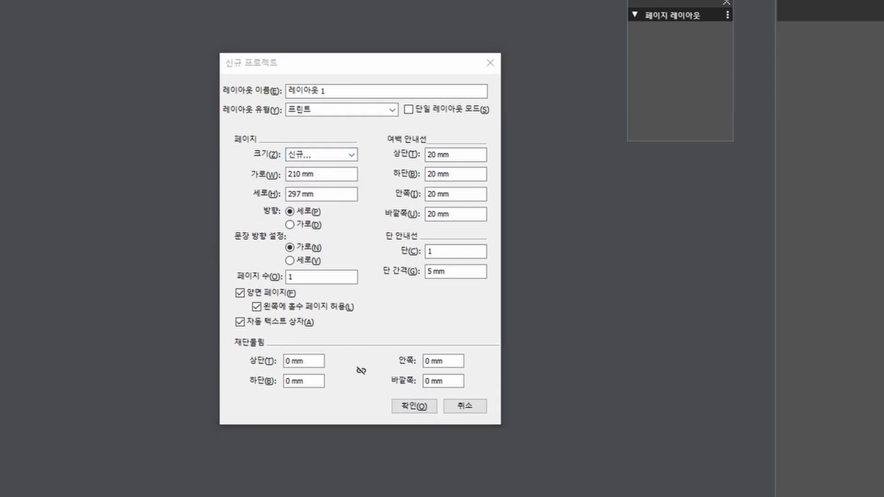
pyautogui.moveTo(801, 179); pyautogui.dragTo(601, 187)
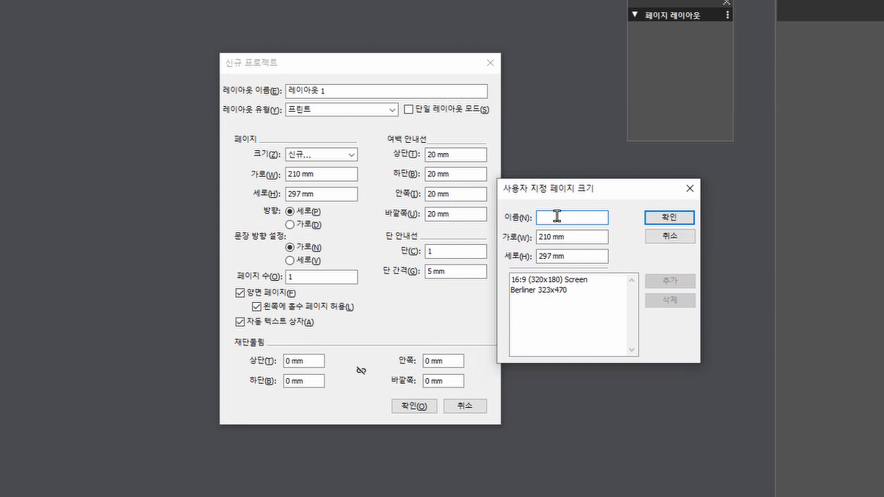
pyautogui.write('4')
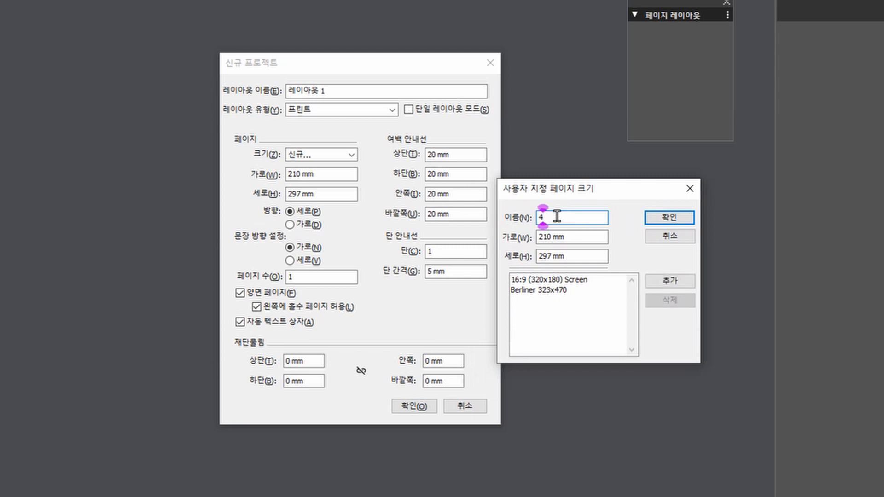
pyautogui.write('6')
pyautogui.write('배')
pyautogui.write('판')
pyautogui.write('188')
pyautogui.write('ㅁ')
pyautogui.write('x')
pyautogui.write('256')
pyautogui.write('mm')
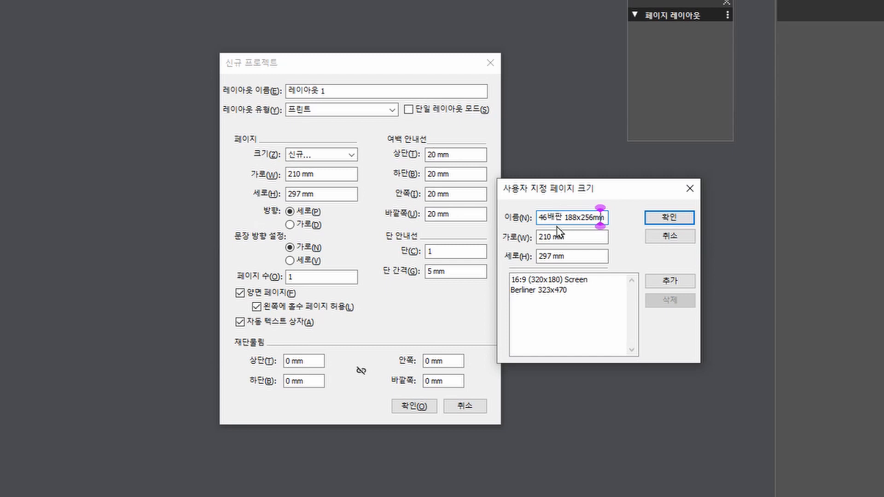
# - Give the custom page size a width of 188 mm and height of 256 mm, add it, and use it for the project
pyautogui.click(564, 236)
pyautogui.moveTo(568, 236); pyautogui.dragTo(520, 238)
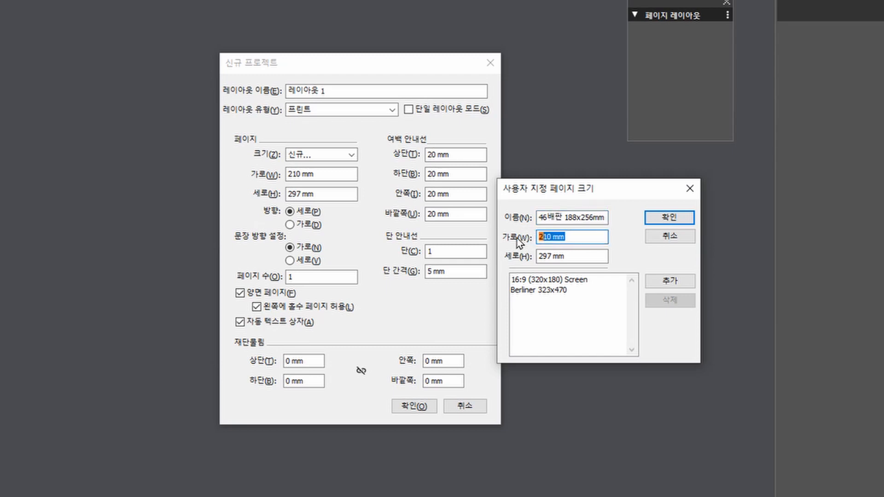
pyautogui.write('188')
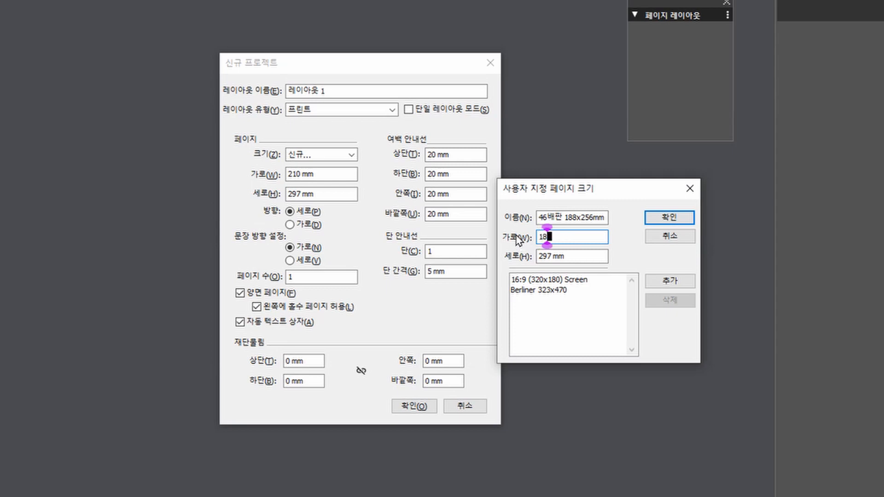
pyautogui.click(571, 256)
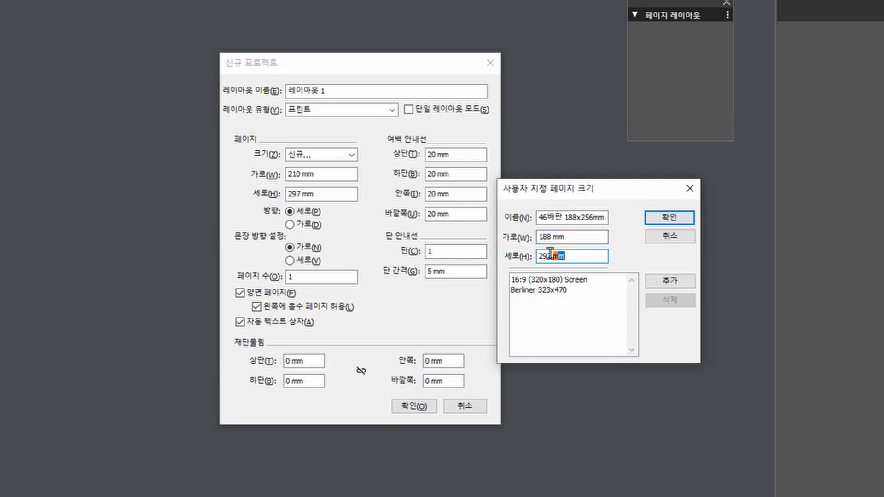
pyautogui.moveTo(571, 256); pyautogui.dragTo(524, 259)
pyautogui.write('256')
pyautogui.click(659, 282)
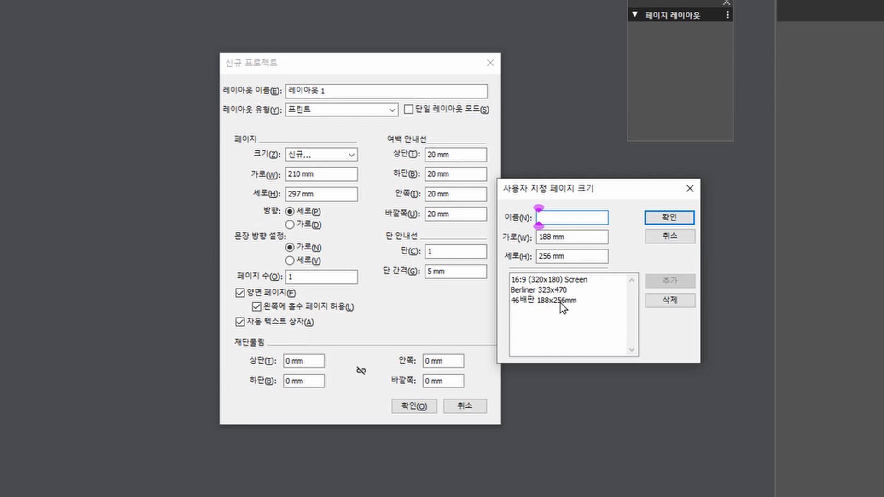
pyautogui.click(668, 218)
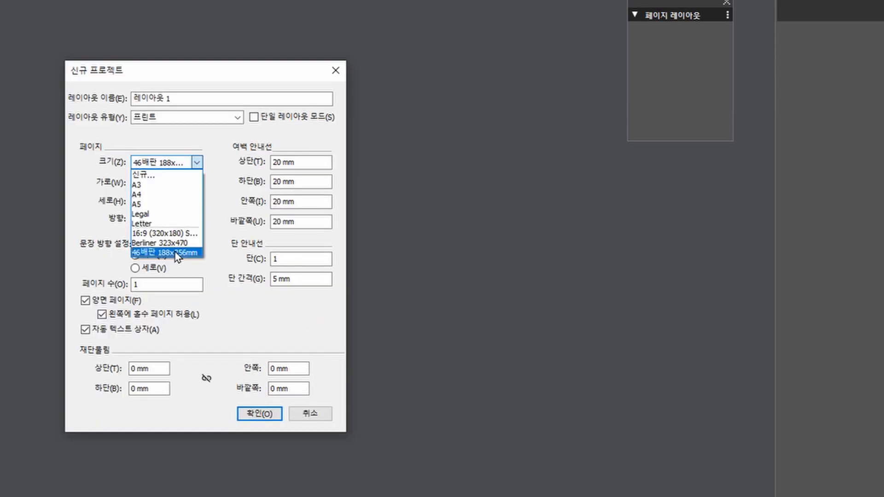
pyautogui.click(175, 253)
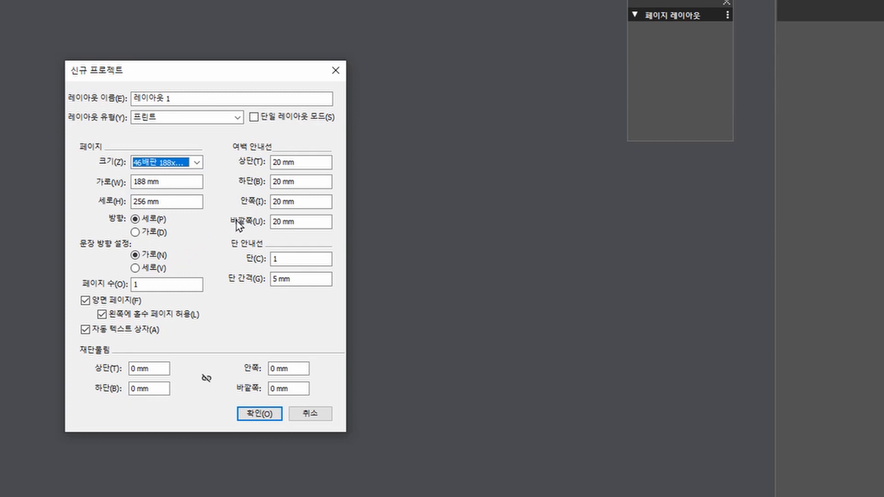
# - Set the top, bottom and outside margin guides to 18 mm
pyautogui.click(300, 162)
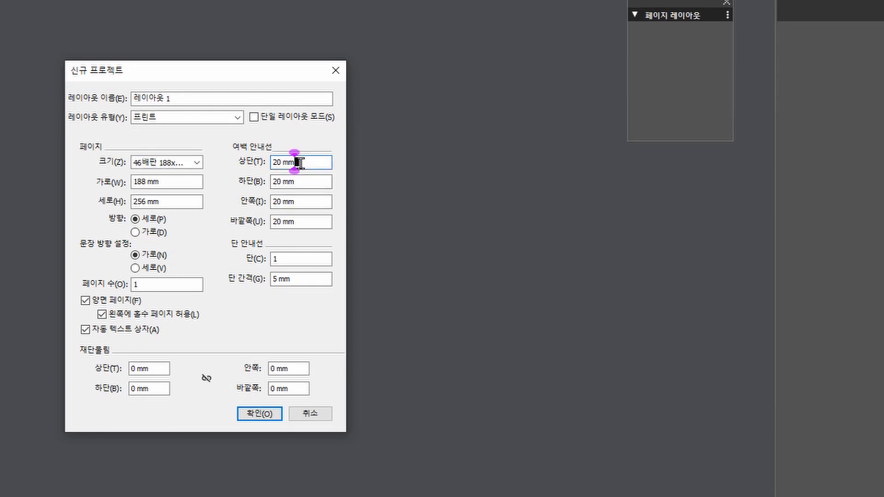
pyautogui.moveTo(299, 163); pyautogui.dragTo(261, 165)
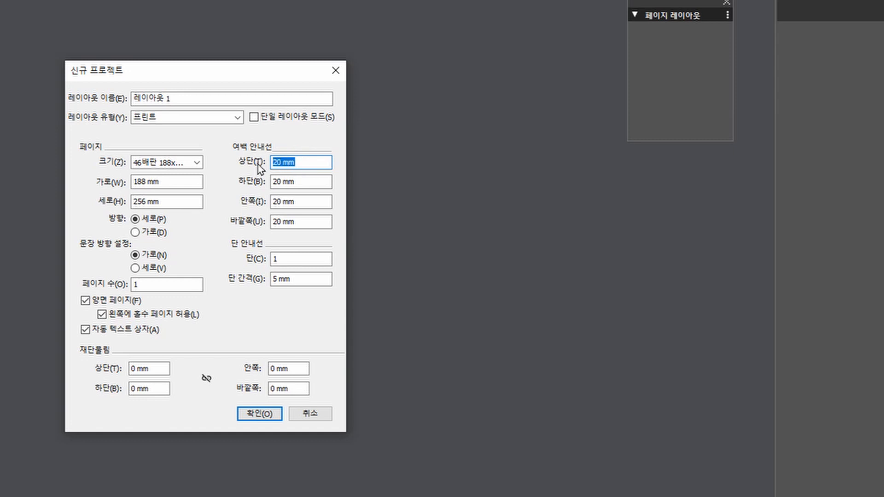
pyautogui.write('18')
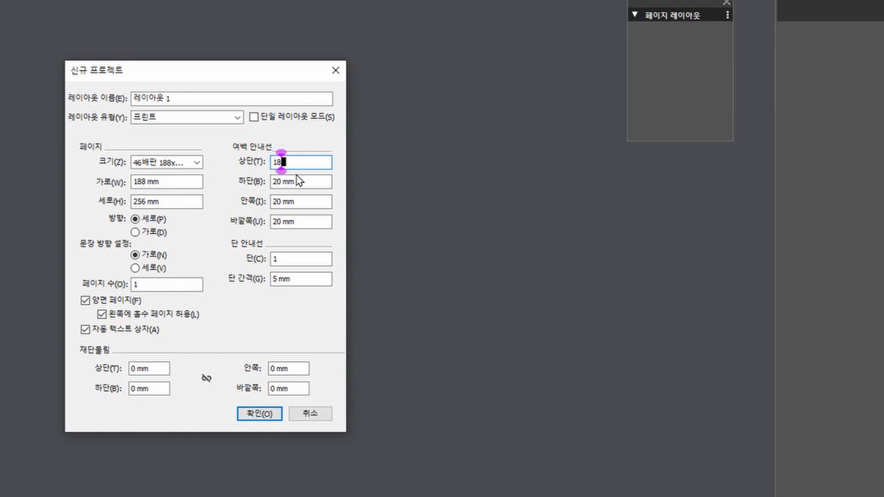
pyautogui.press('Tab')
pyautogui.write('18')
pyautogui.press('Tab')
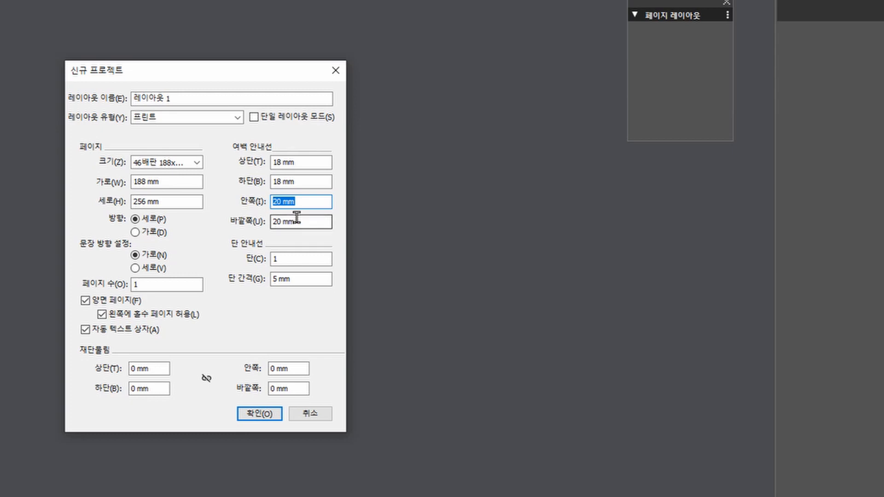
pyautogui.moveTo(322, 223); pyautogui.dragTo(261, 222)
pyautogui.write('18')
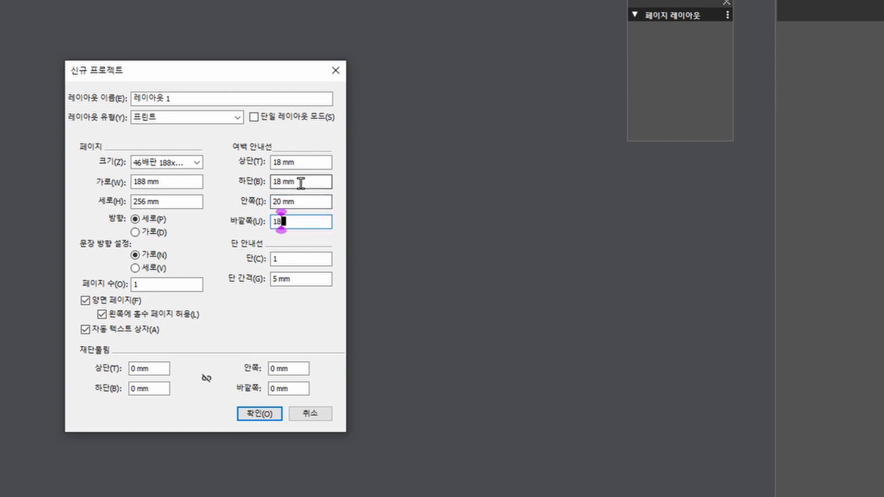
# - Set the inside margin guide to 46 mm and the bottom margin guide to 22 mm
pyautogui.moveTo(327, 181); pyautogui.dragTo(254, 180)
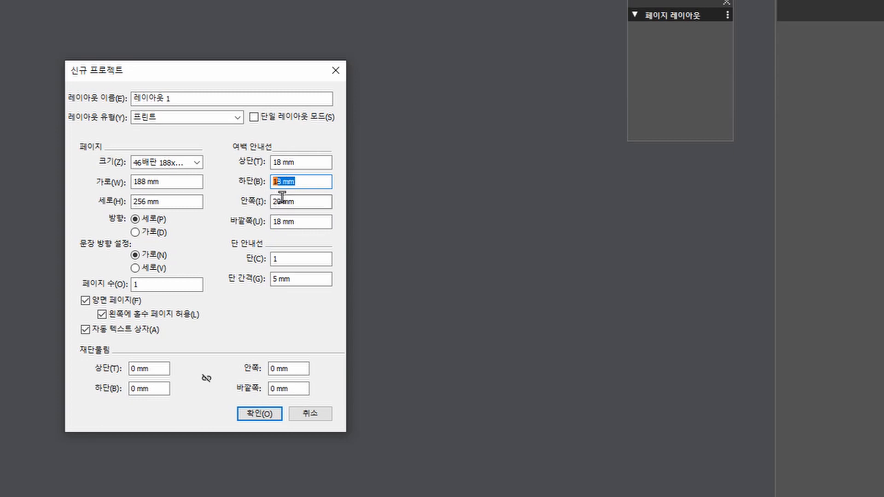
pyautogui.moveTo(292, 200); pyautogui.dragTo(262, 201)
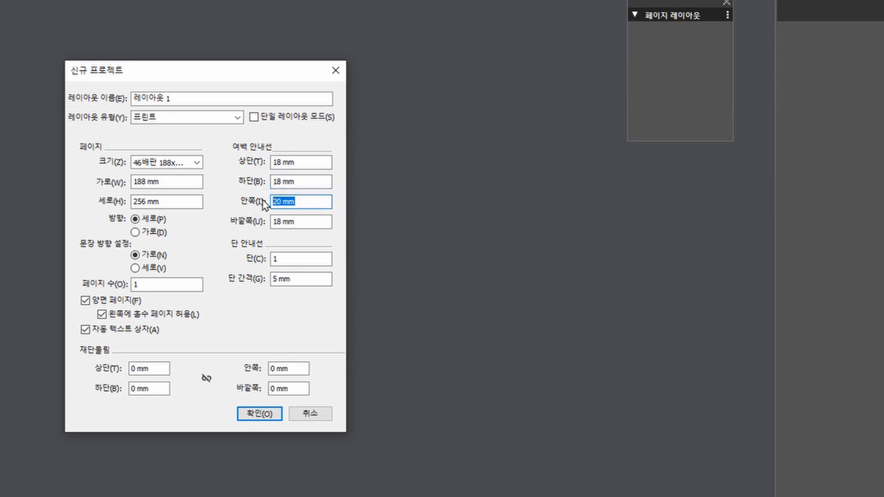
pyautogui.write('46')
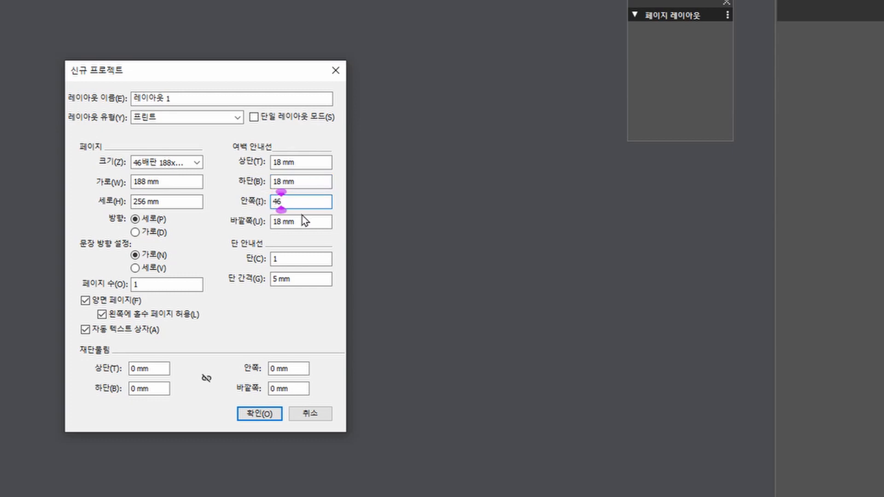
pyautogui.click(301, 181)
pyautogui.moveTo(302, 182); pyautogui.dragTo(259, 182)
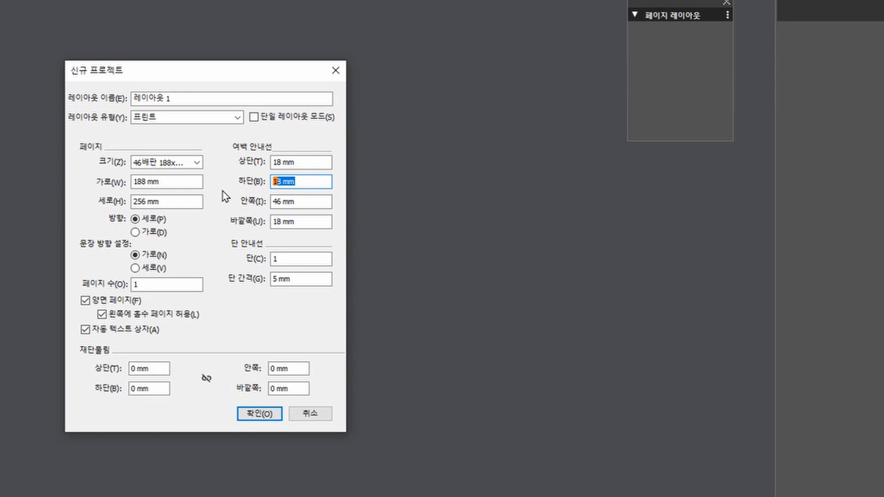
pyautogui.write('22')
# - Name the layout "스탁제로판형" and create the project
pyautogui.click(189, 98)
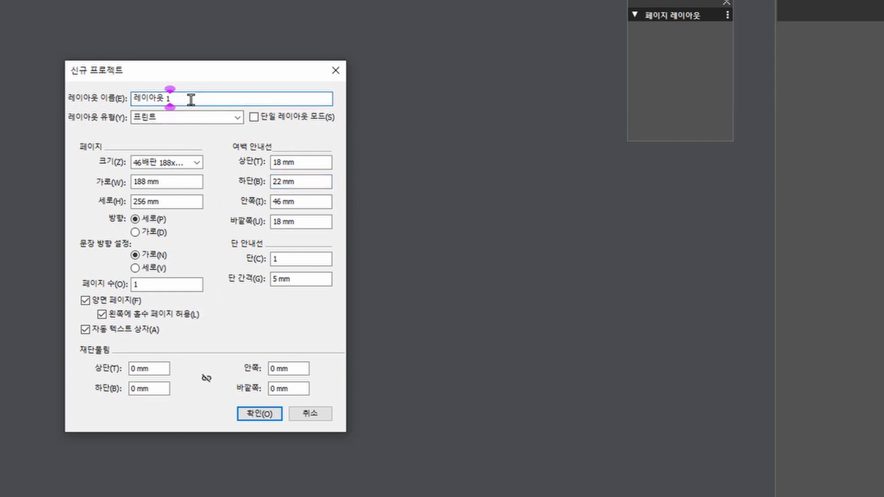
pyautogui.moveTo(185, 98); pyautogui.dragTo(128, 97)
pyautogui.write('ㅅ탁제')
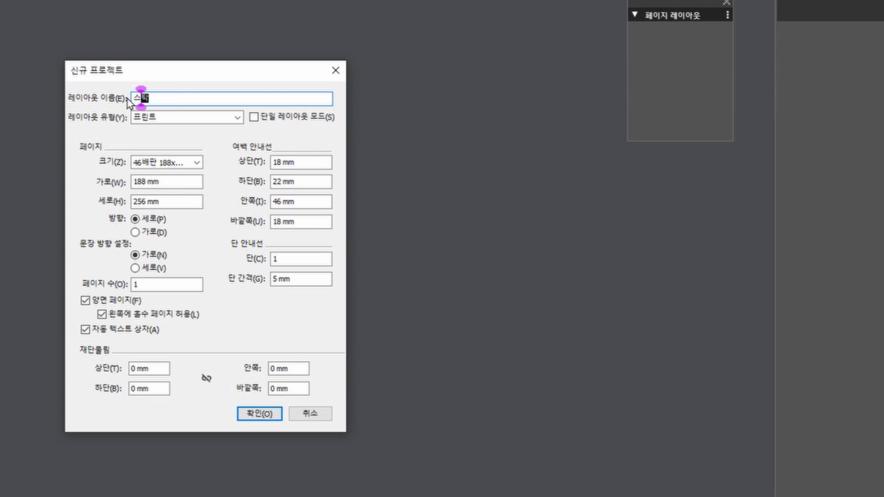
pyautogui.write('로판형')
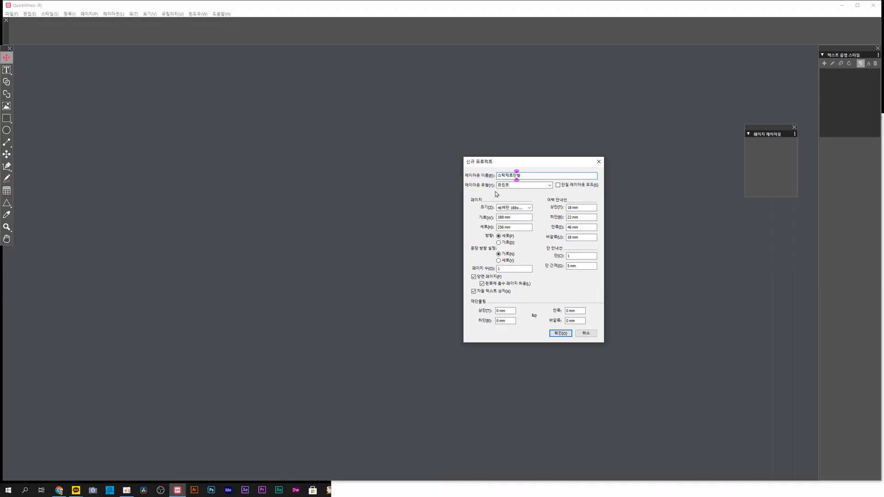
pyautogui.click(557, 334)
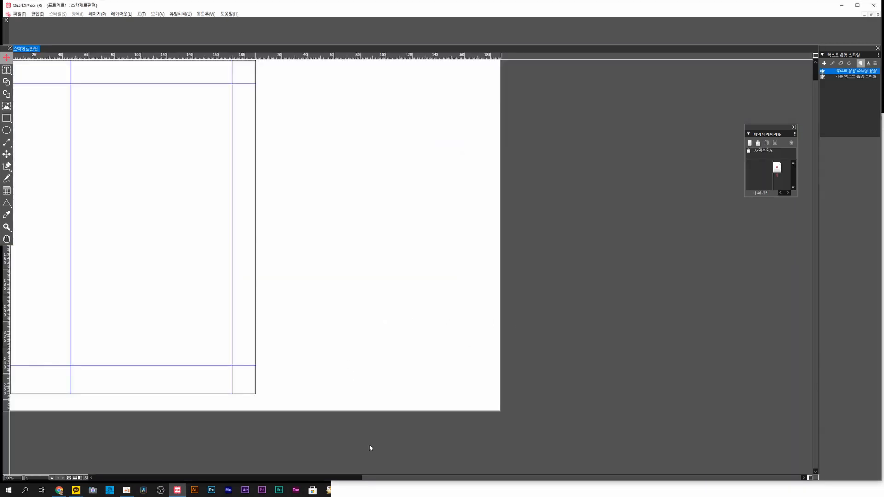
# - Place the text cursor inside the automatic text box on page 1 using the Text Content tool
pyautogui.click(189, 249)
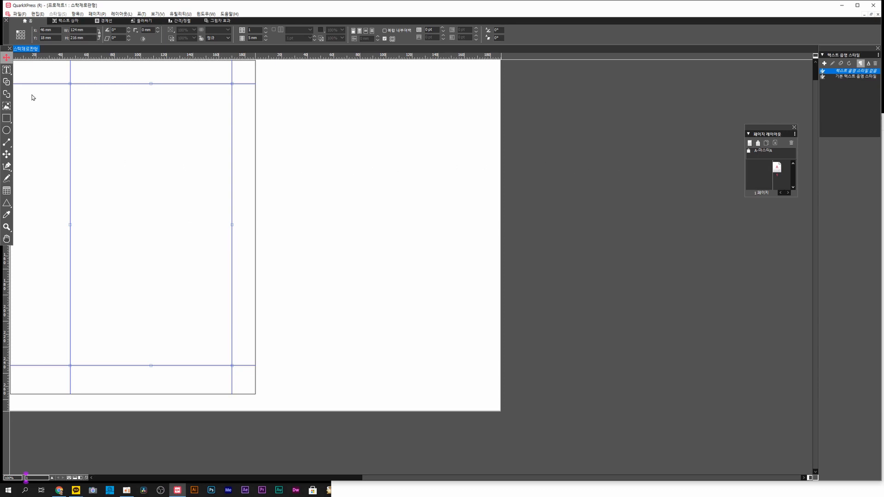
pyautogui.click(8, 70)
pyautogui.click(144, 112)
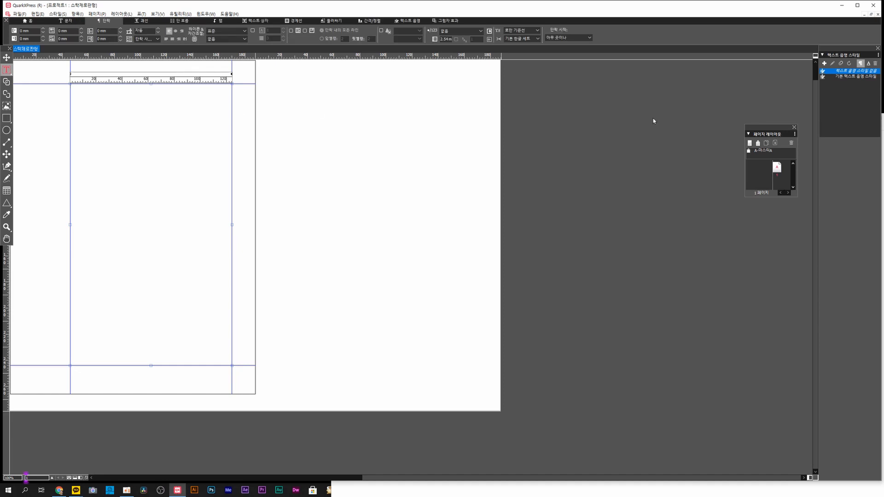
# - Move the page layout palette closer to the page and insert one page after page 1
pyautogui.moveTo(759, 130); pyautogui.dragTo(711, 60)
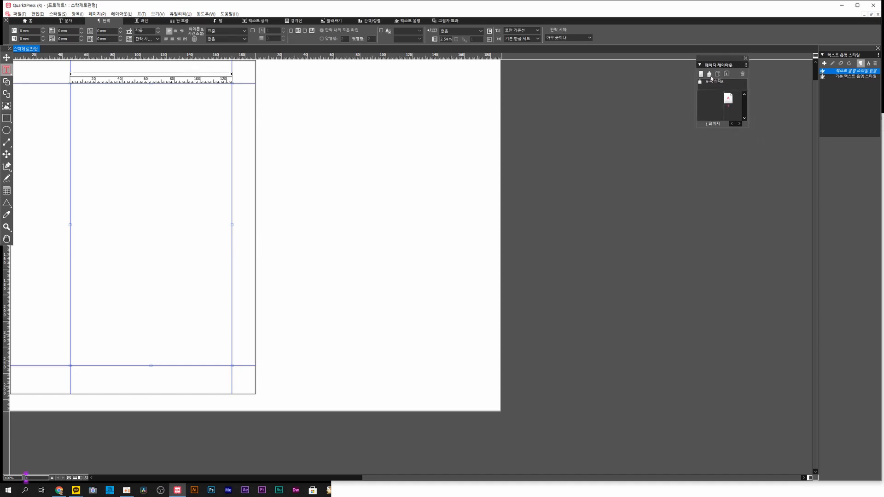
pyautogui.rightClick(726, 98)
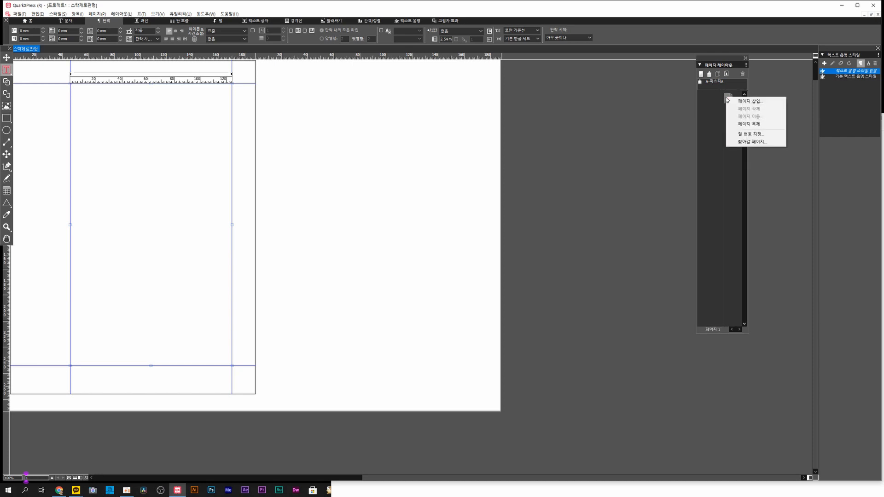
pyautogui.click(738, 102)
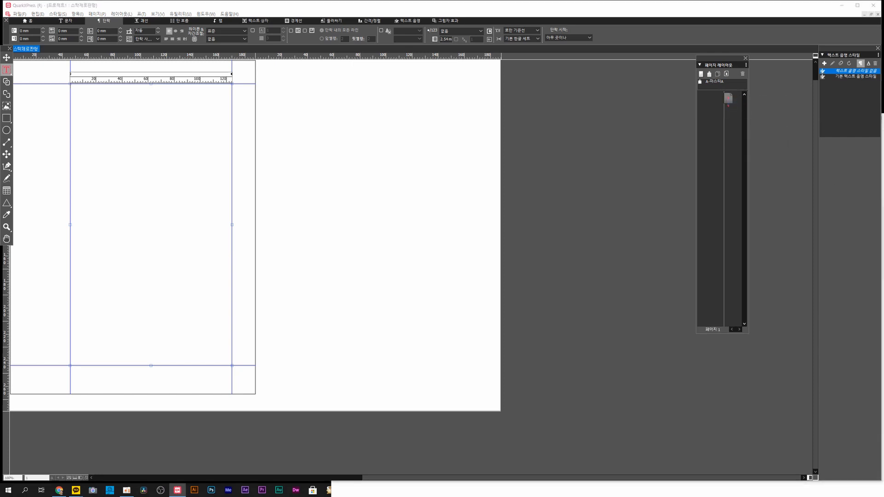
pyautogui.click(640, 182)
pyautogui.click(620, 193)
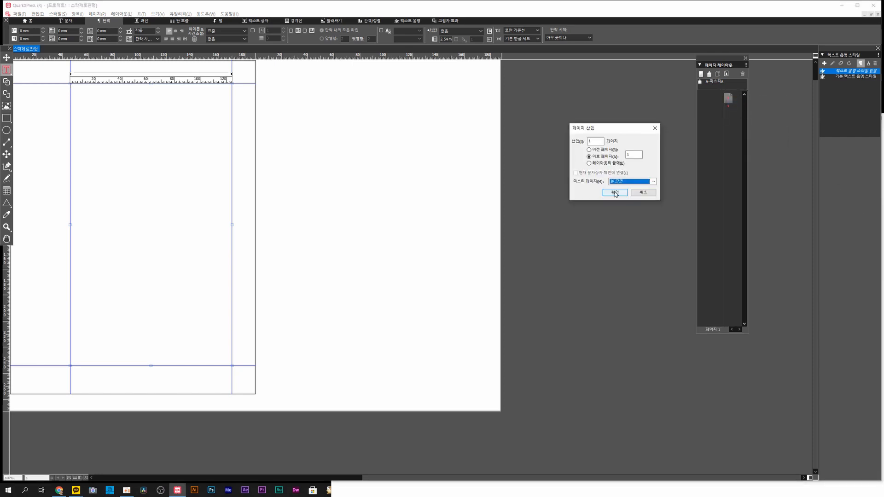
pyautogui.click(614, 192)
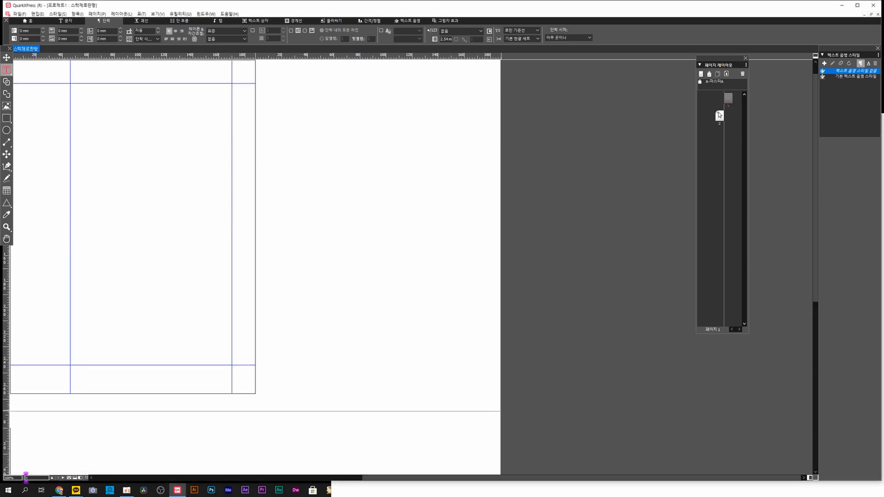
# - Go back and forth between pages 1 and 2 to compare their margin guides
pyautogui.doubleClick(719, 115)
pyautogui.doubleClick(728, 98)
pyautogui.click(425, 150)
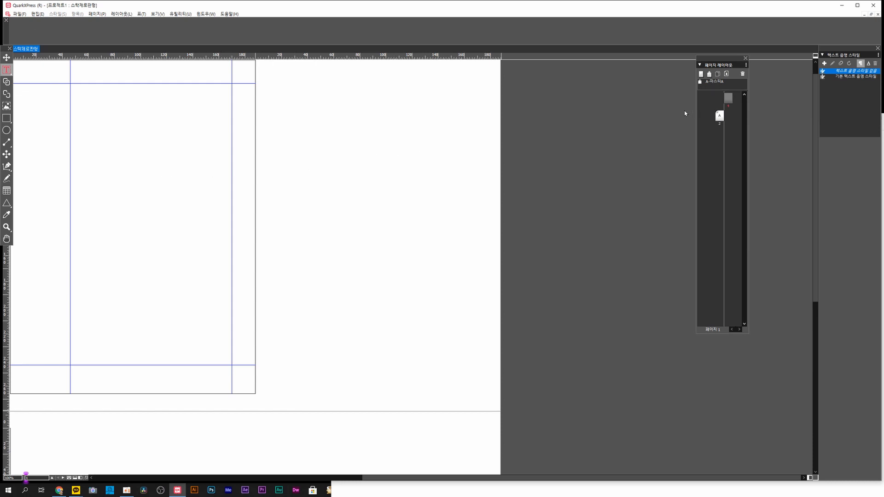
pyautogui.doubleClick(719, 116)
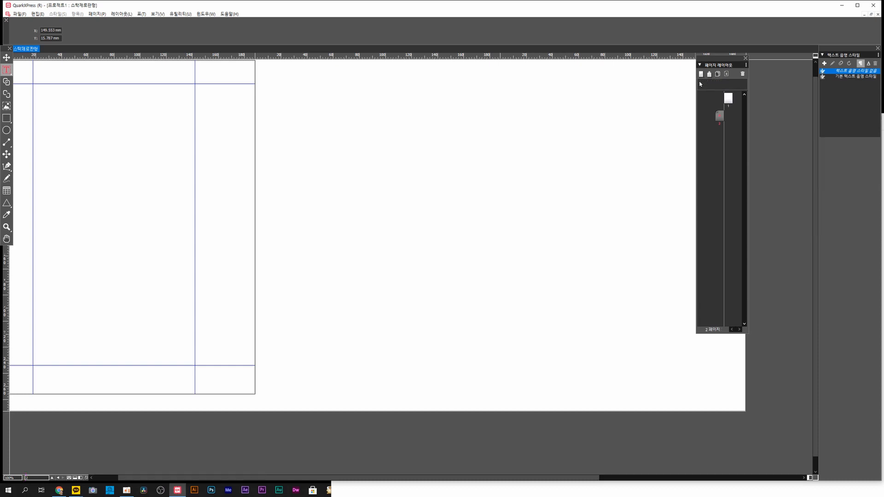
# - Open master page A-마스터A and place a horizontal guide just below the bottom margin line
pyautogui.doubleClick(701, 81)
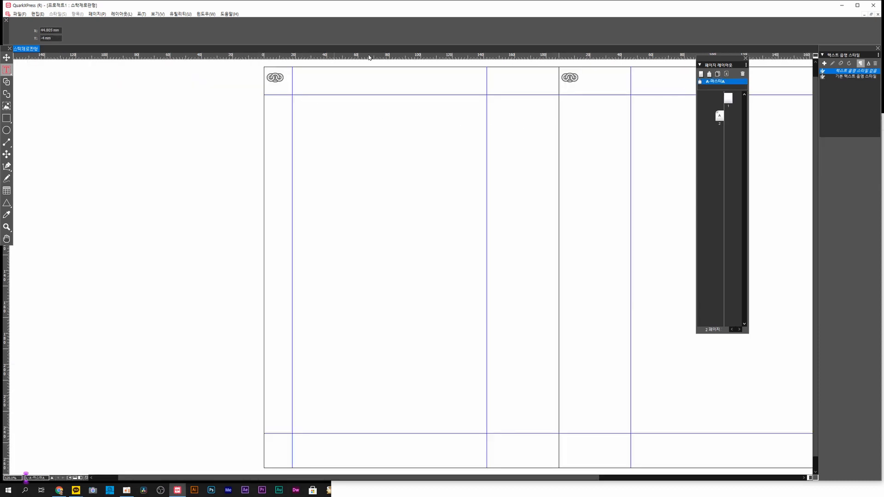
pyautogui.moveTo(89, 61); pyautogui.dragTo(100, 444)
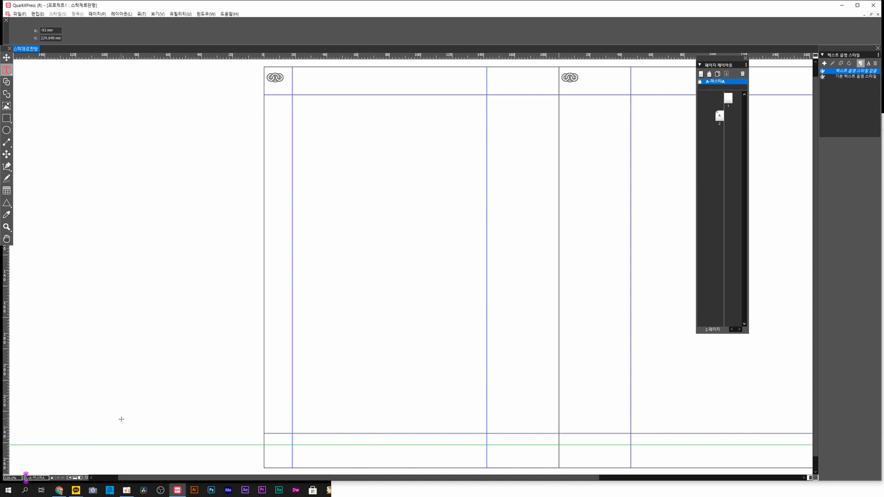
pyautogui.press('v')
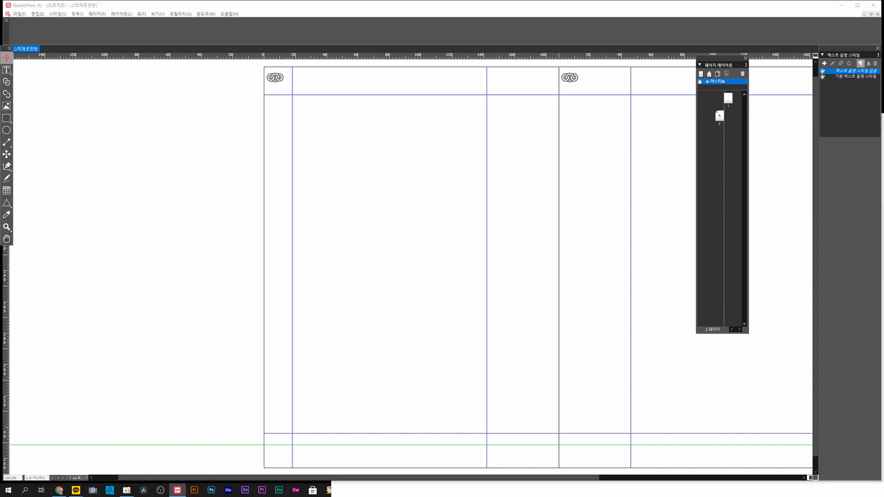
# - Set the position of the horizontal guide below the bottom margin to 242 mm
pyautogui.moveTo(779, 233); pyautogui.dragTo(209, 328)
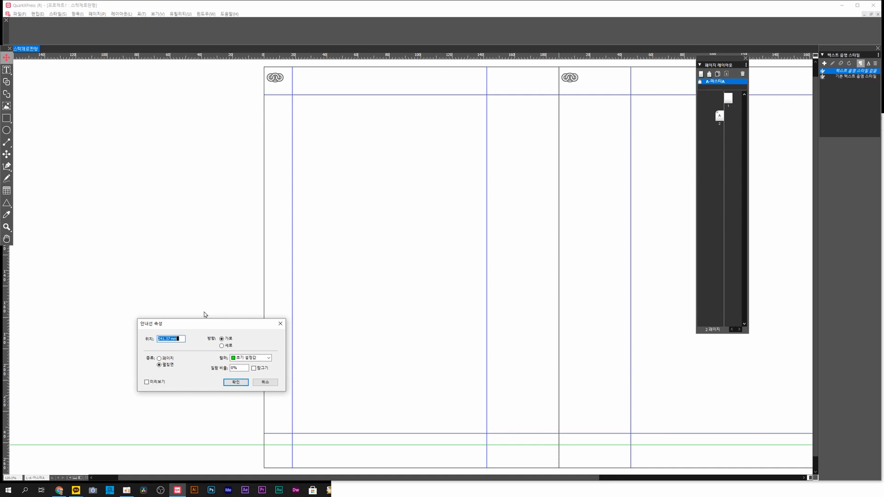
pyautogui.write('242')
pyautogui.press('Return')
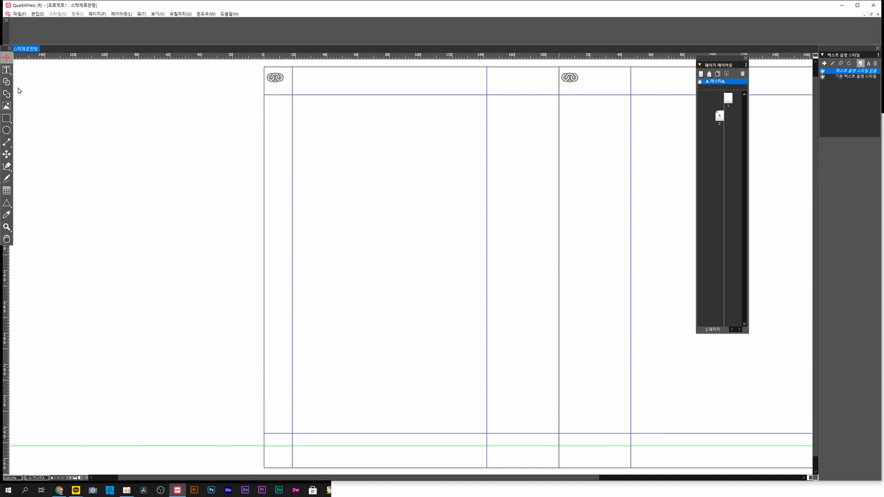
# - Draw a text box about 21.5 x 6.4 mm below the left master page's outer bottom margin corner and align its text to the bottom
pyautogui.click(6, 69)
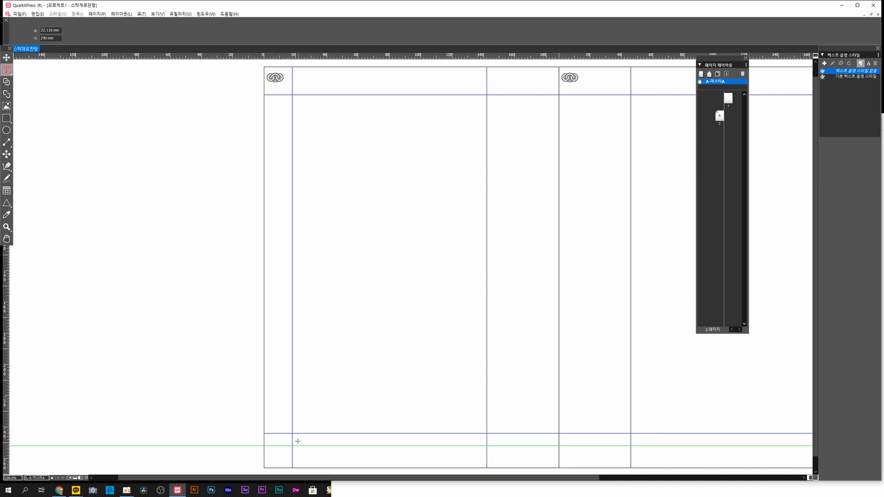
pyautogui.moveTo(292, 436); pyautogui.dragTo(327, 446)
pyautogui.click(105, 21)
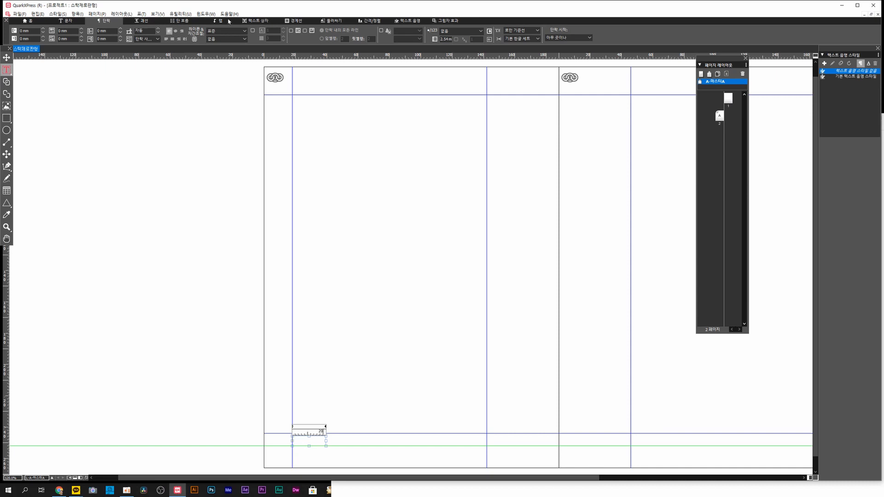
pyautogui.click(247, 21)
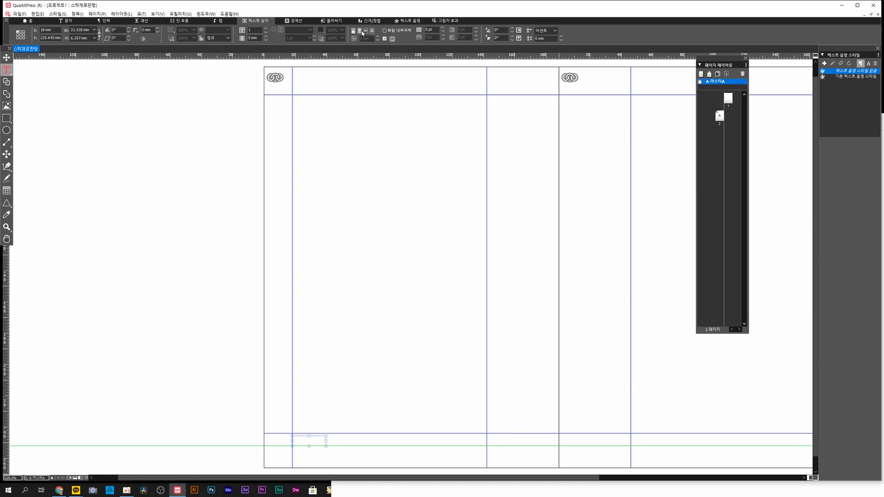
pyautogui.click(359, 32)
# - Insert an automatic page number in the new box and format it in KoPubWorld돋움체 Light at 10 pt
pyautogui.hotkey('ctrl', '3')
pyautogui.hotkey('ctrl', 'a')
pyautogui.click(68, 21)
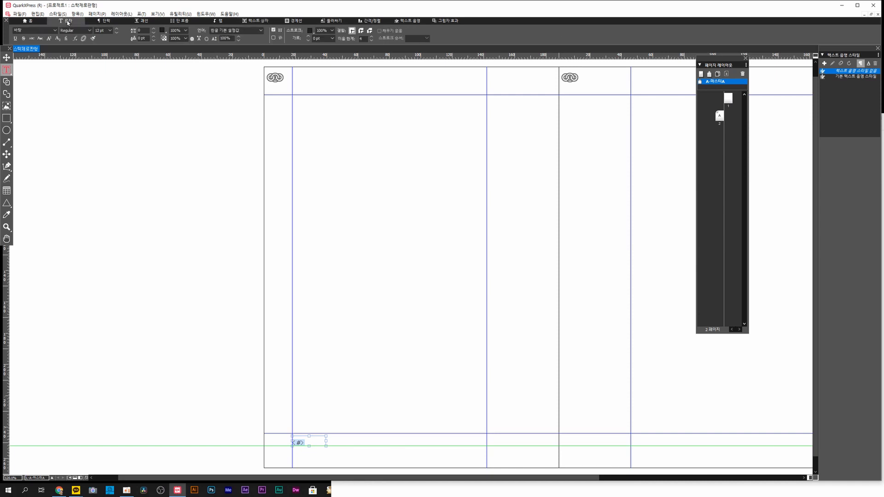
pyautogui.click(44, 30)
pyautogui.write('ㅏㅐㅔ')
pyautogui.press('BackSpace')
pyautogui.press('BackSpace')
pyautogui.write('k')
pyautogui.click(110, 30)
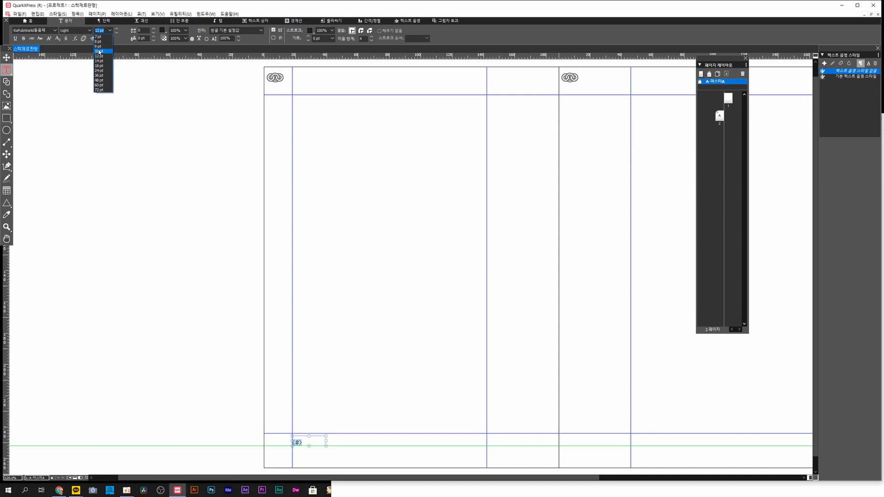
pyautogui.click(100, 51)
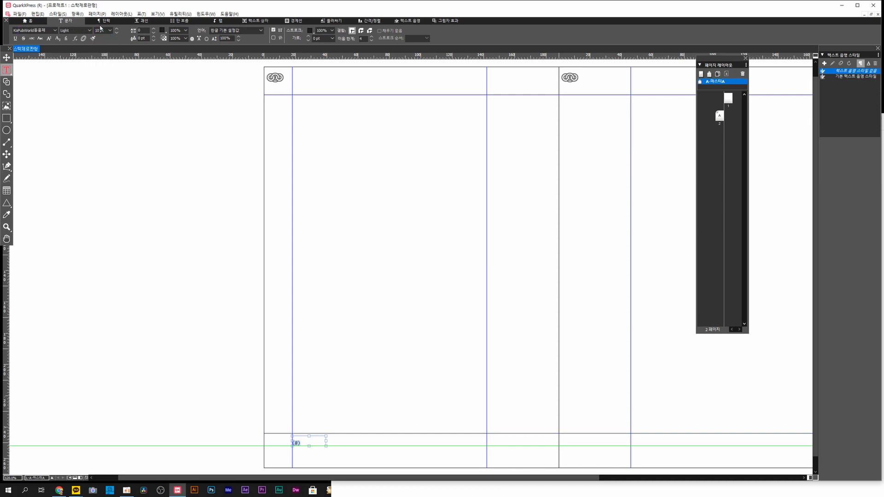
# - Duplicate the page number box to the right master page's outer margin and right-align its text
pyautogui.click(6, 58)
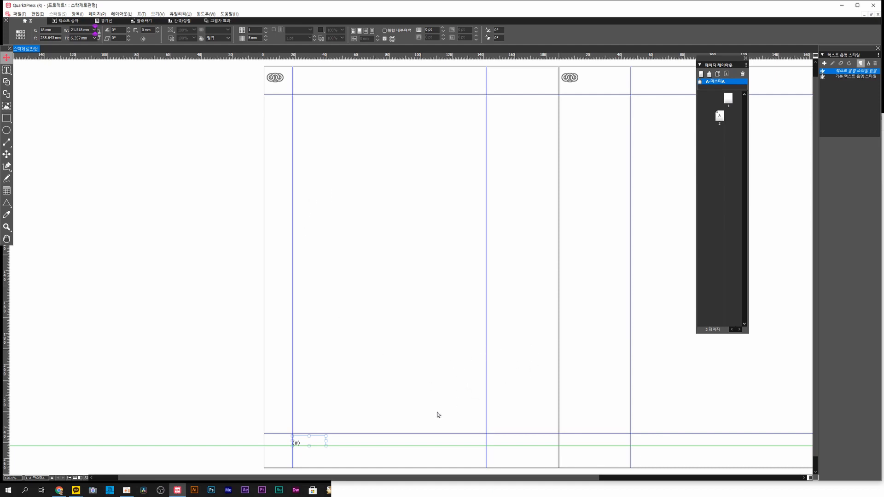
pyautogui.moveTo(282, 479); pyautogui.dragTo(370, 479)
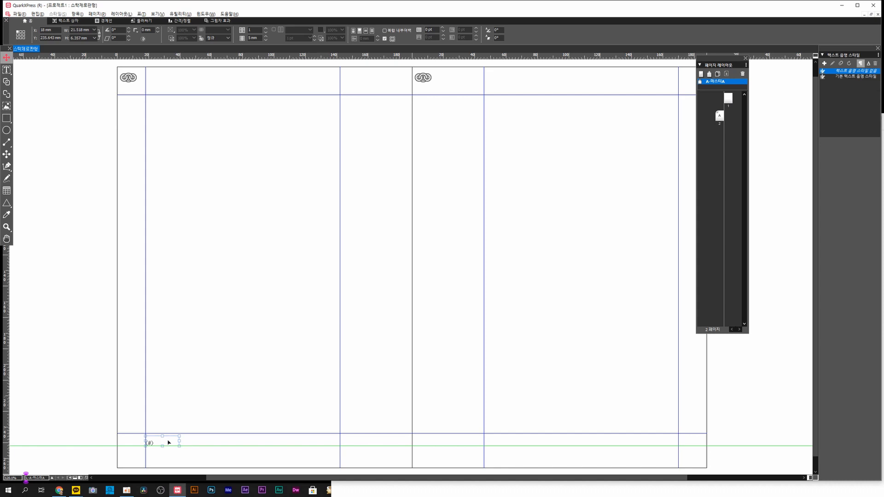
pyautogui.moveTo(169, 443); pyautogui.dragTo(668, 441)
pyautogui.click(8, 71)
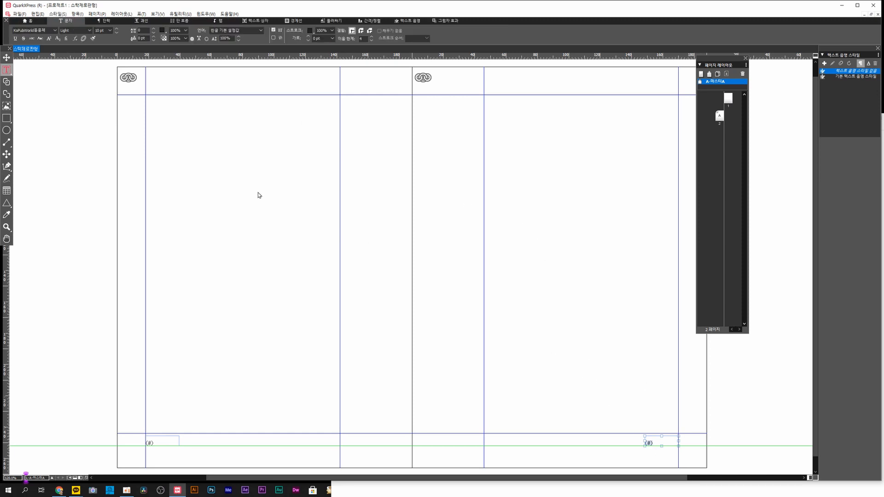
pyautogui.click(109, 21)
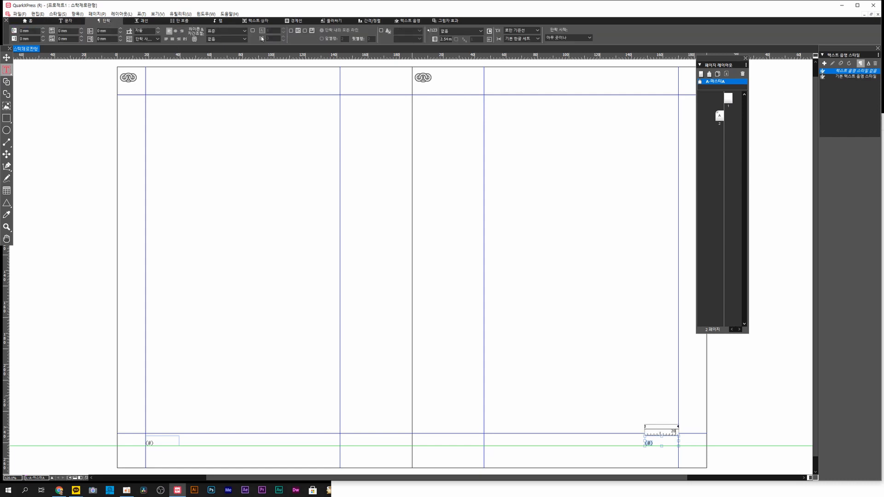
pyautogui.click(182, 32)
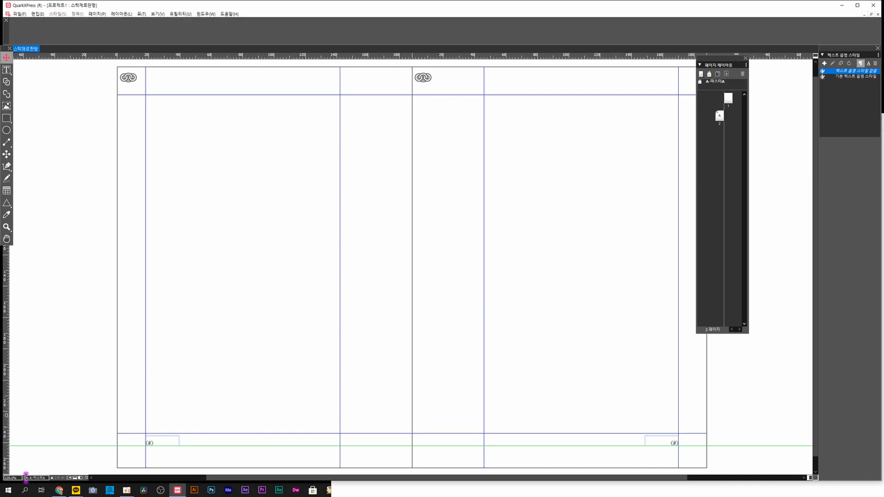
# - Place a vertical guide in each master page's inner margin, setting the right page's guide to 18 mm
pyautogui.moveTo(5, 410); pyautogui.dragTo(385, 399)
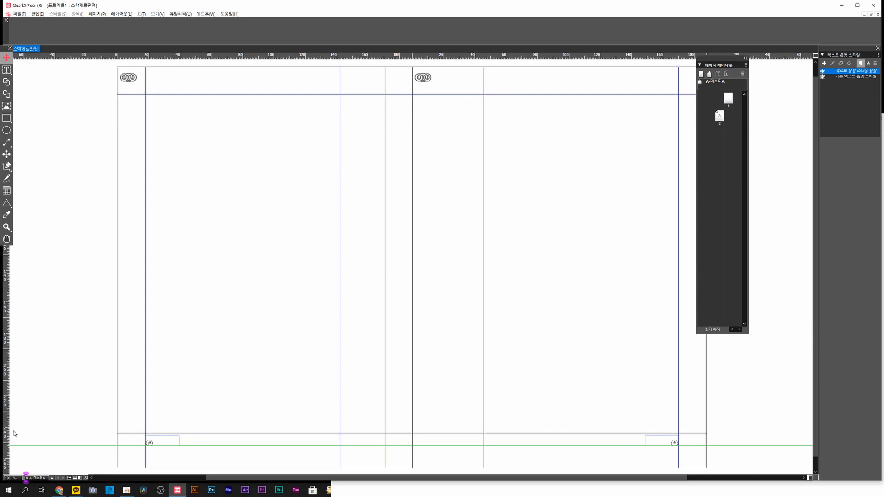
pyautogui.moveTo(7, 433); pyautogui.dragTo(439, 414)
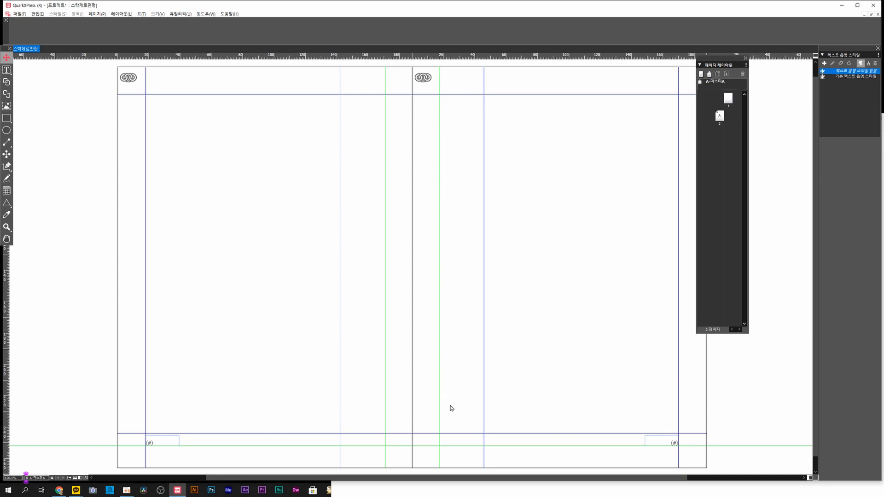
pyautogui.doubleClick(440, 452)
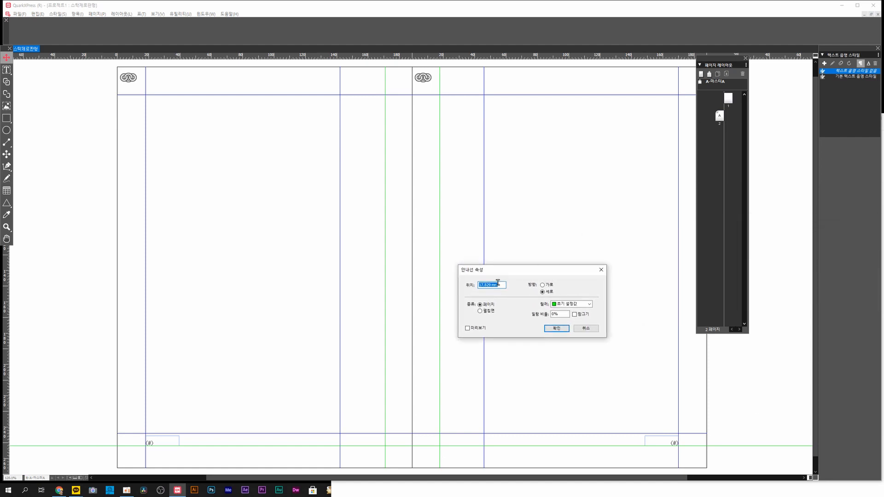
pyautogui.write('18')
pyautogui.press('Return')
# - Duplicate the page number box to the right page's inner margin line and to the left page's inner vertical guide
pyautogui.click(657, 441)
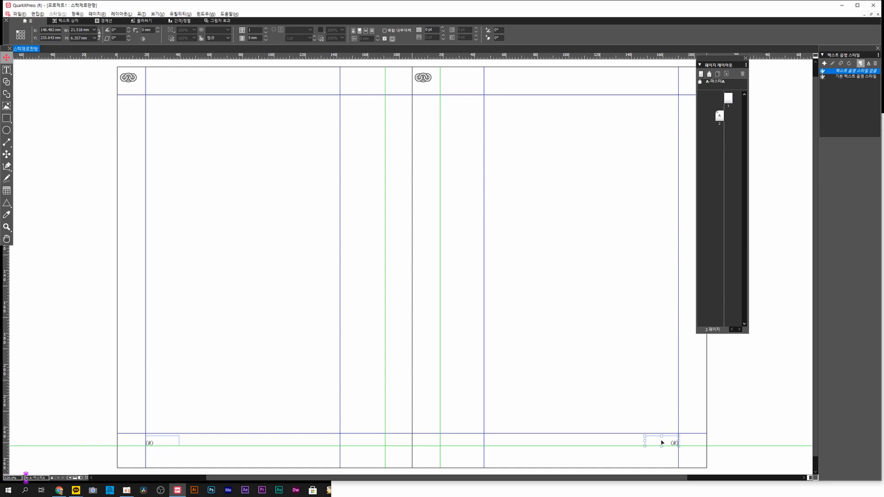
pyautogui.moveTo(662, 443); pyautogui.dragTo(502, 446)
pyautogui.click(6, 69)
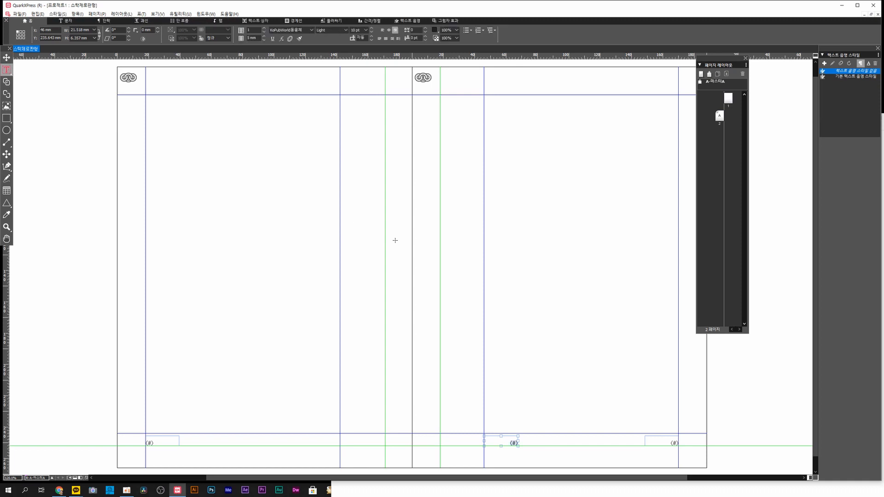
pyautogui.click(508, 444)
pyautogui.doubleClick(508, 443)
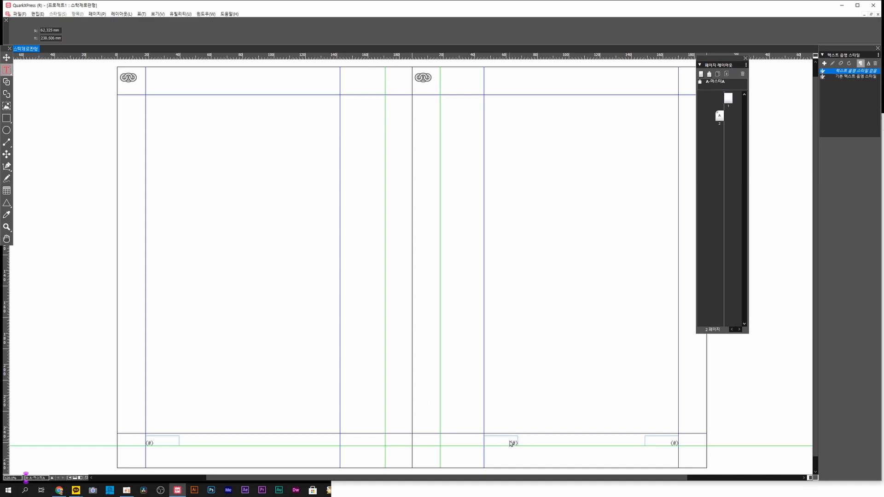
pyautogui.press('v')
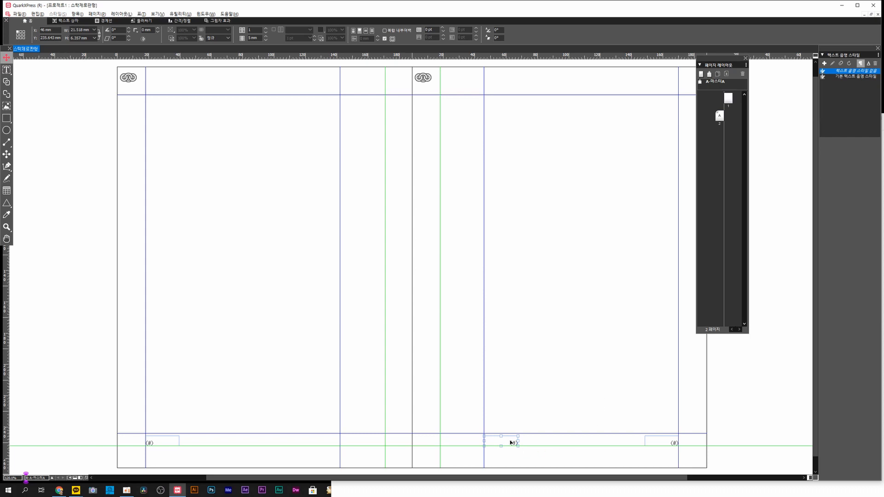
pyautogui.moveTo(511, 442); pyautogui.dragTo(378, 445)
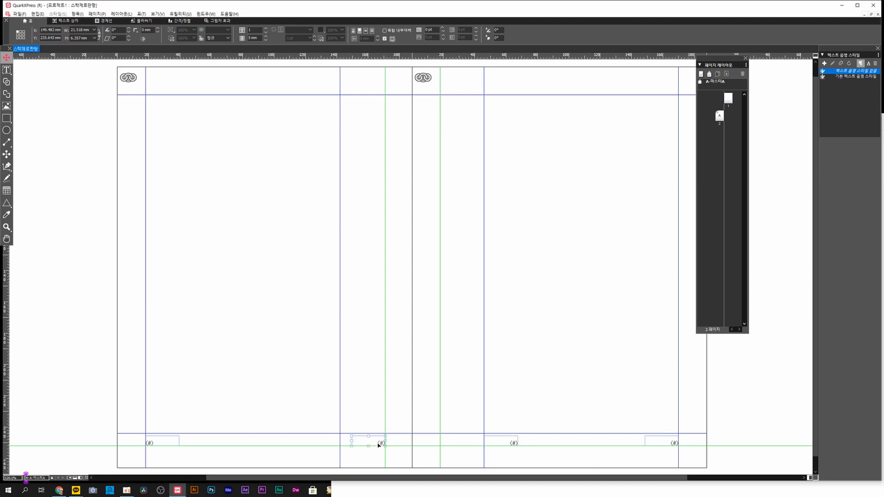
# - Left-align the text in the box at the right master page's inner margin line
pyautogui.click(509, 442)
pyautogui.click(7, 70)
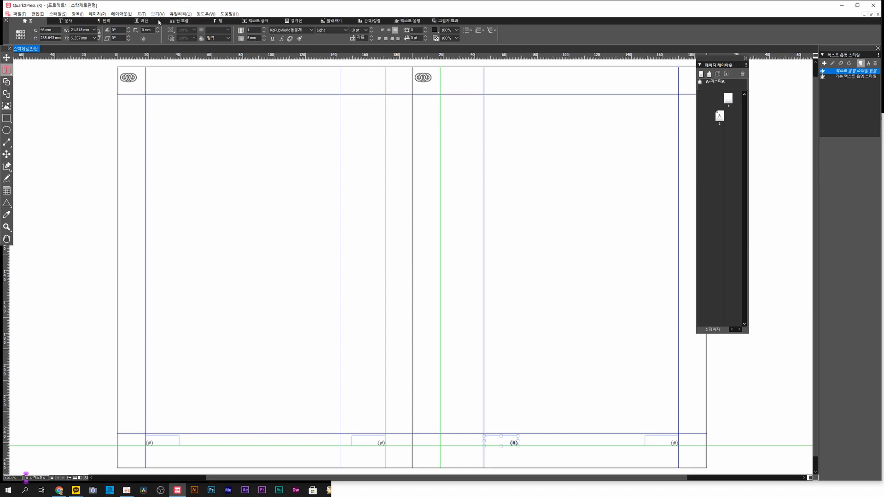
pyautogui.click(108, 22)
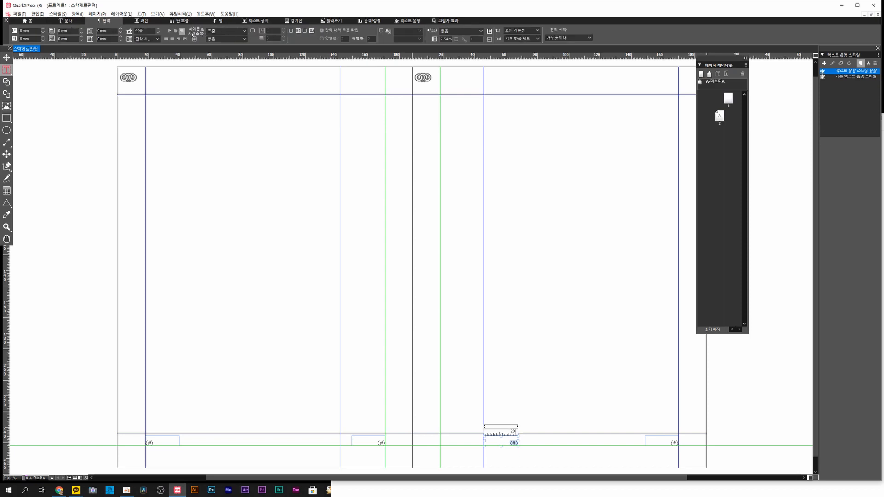
pyautogui.click(169, 31)
# - Replace the page number in the left page's inner box with "챕터 큰제목" and copy that text
pyautogui.click(379, 443)
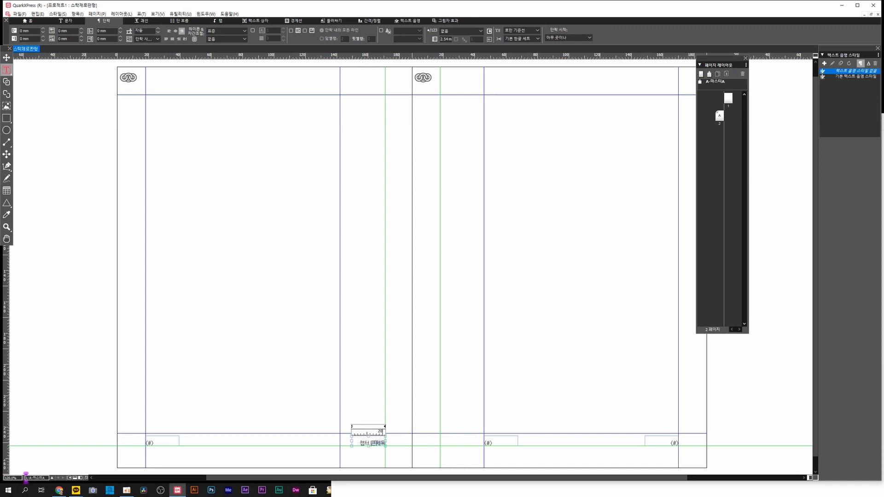
pyautogui.hotkey('ctrl', 'a')
pyautogui.hotkey('ctrl', 'c')
# - Paste the copied text without formatting into the right page's inner box and change it to "챕터 소제목"
pyautogui.click(493, 445)
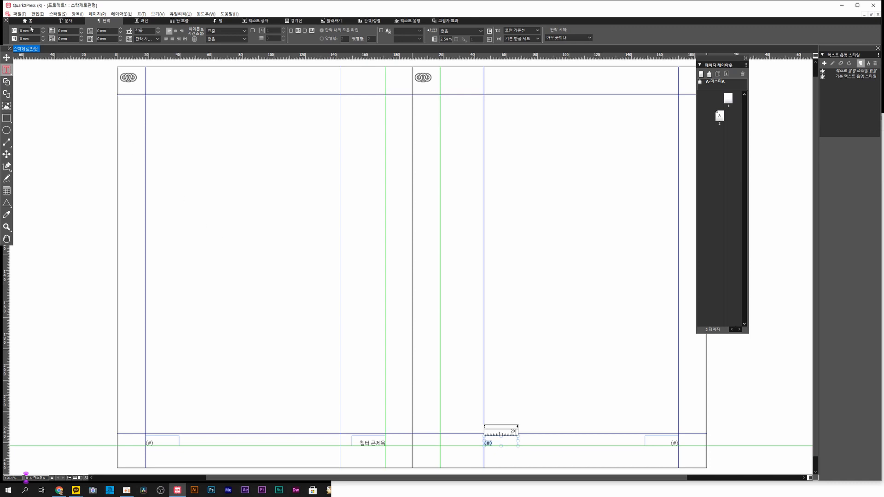
pyautogui.click(36, 15)
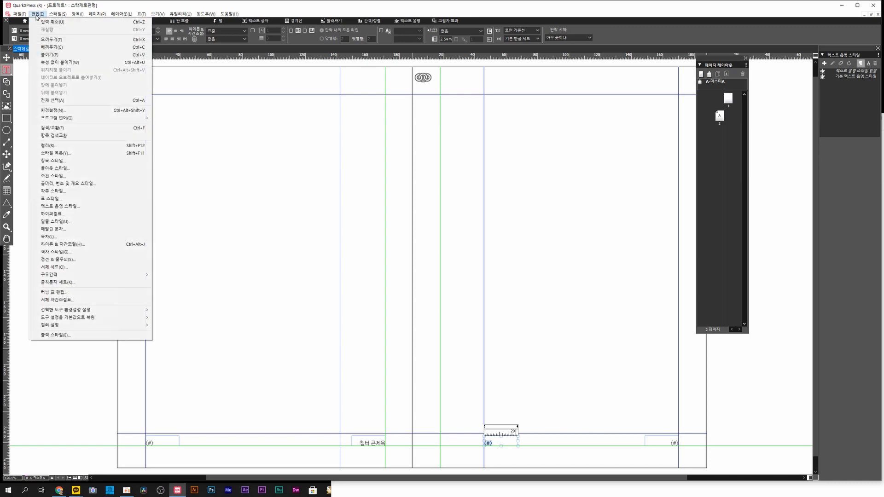
pyautogui.click(53, 63)
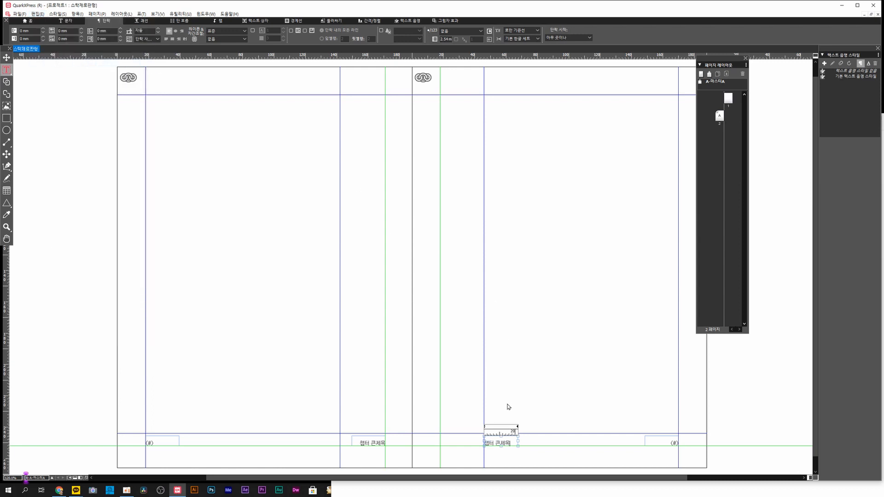
pyautogui.click(501, 443)
pyautogui.press('BackSpace')
pyautogui.write('소')
pyautogui.click(451, 458)
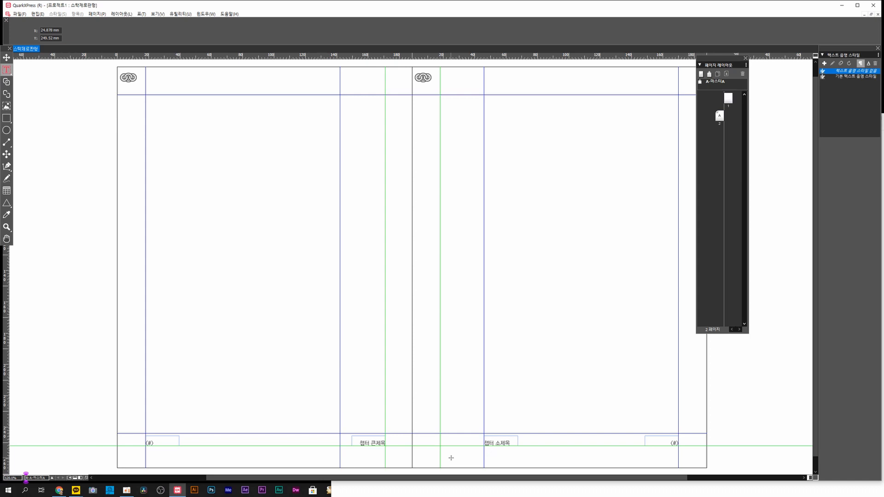
# - Set the font size of the "챕터 소제목" and "챕터 큰제목" footer texts to 8 pt
pyautogui.click(504, 446)
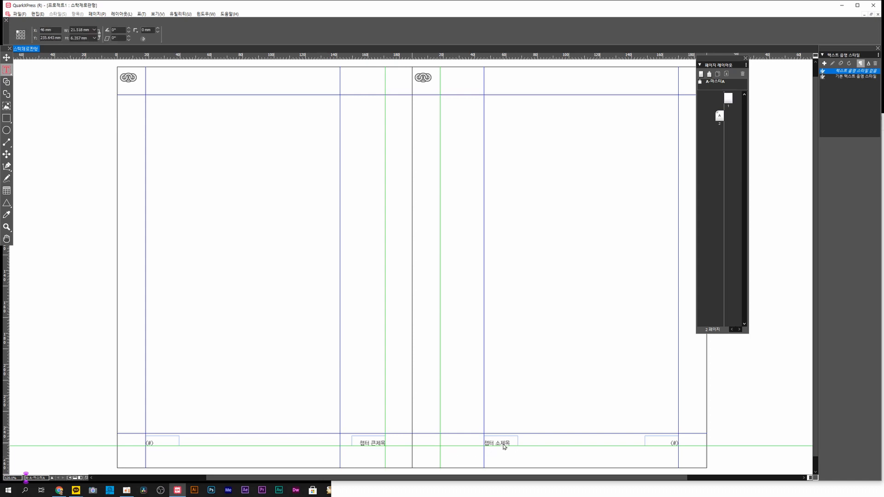
pyautogui.click(501, 444)
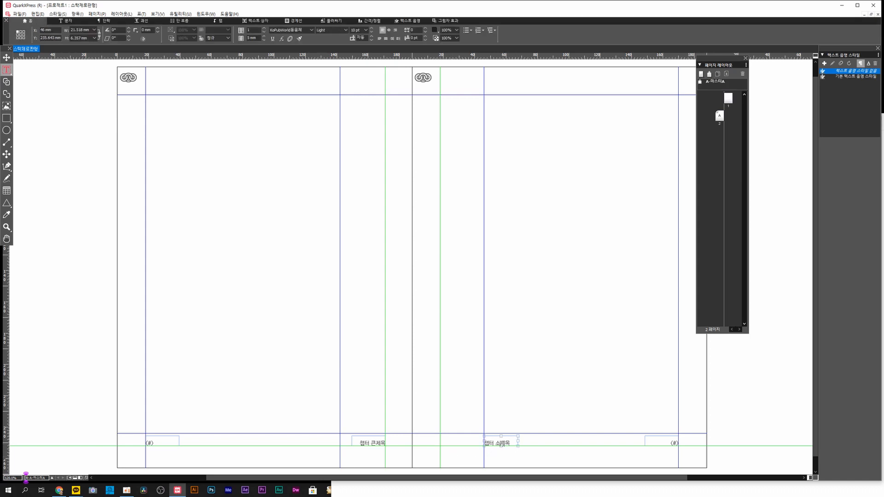
pyautogui.tripleClick(504, 444)
pyautogui.click(75, 21)
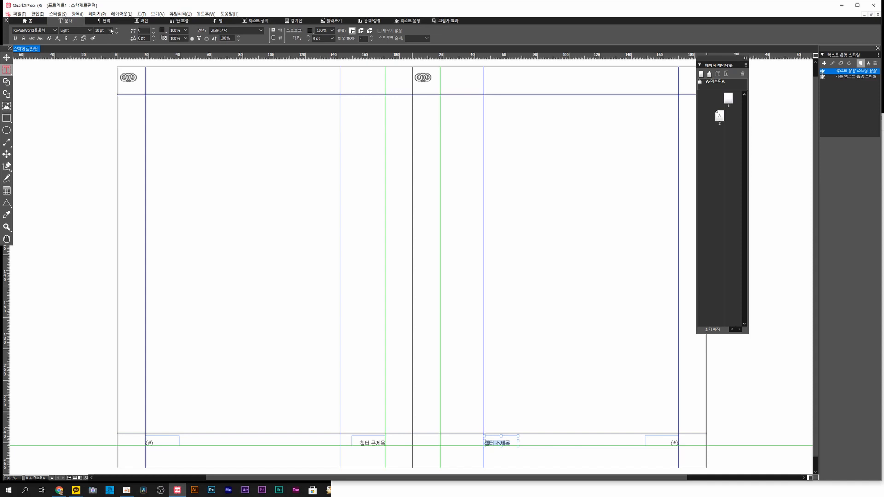
pyautogui.click(110, 31)
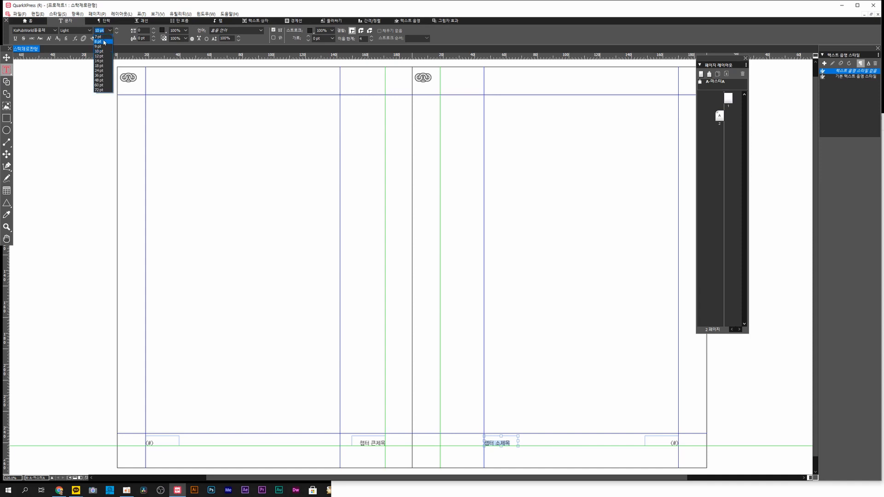
pyautogui.click(104, 42)
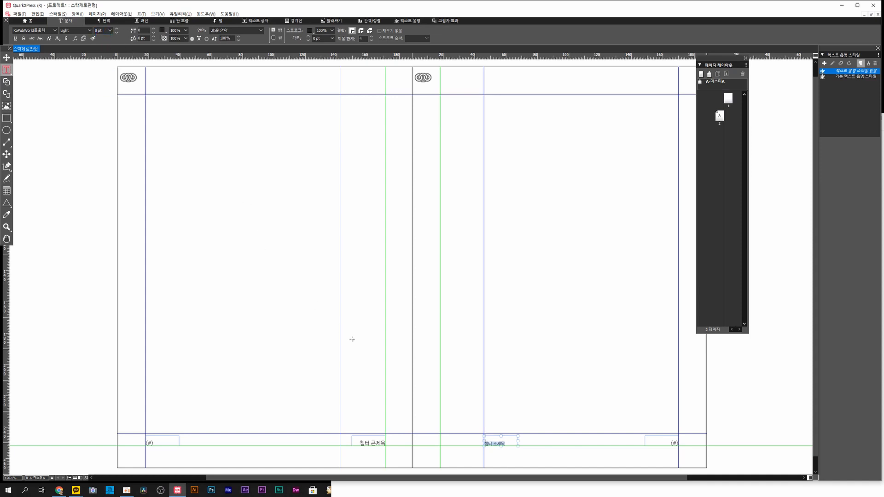
pyautogui.tripleClick(370, 442)
pyautogui.click(110, 32)
pyautogui.click(102, 50)
pyautogui.click(103, 145)
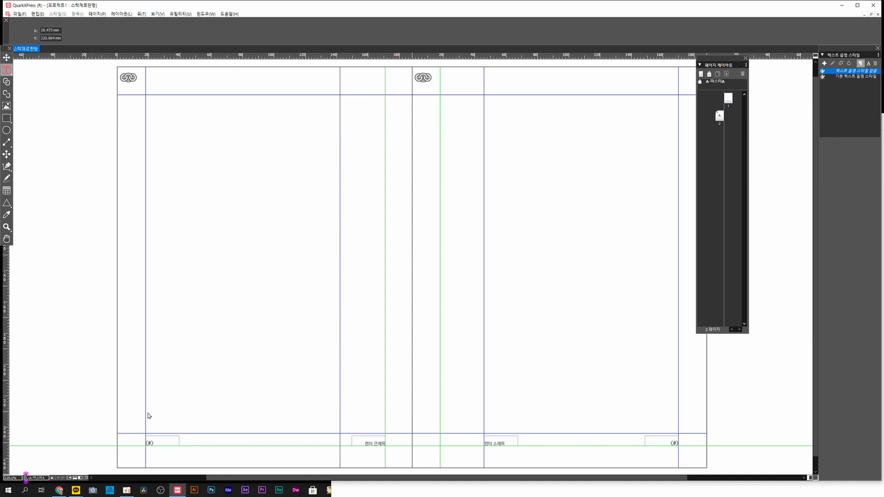
# - Rename the master page A-마스터A as 본문
pyautogui.doubleClick(720, 116)
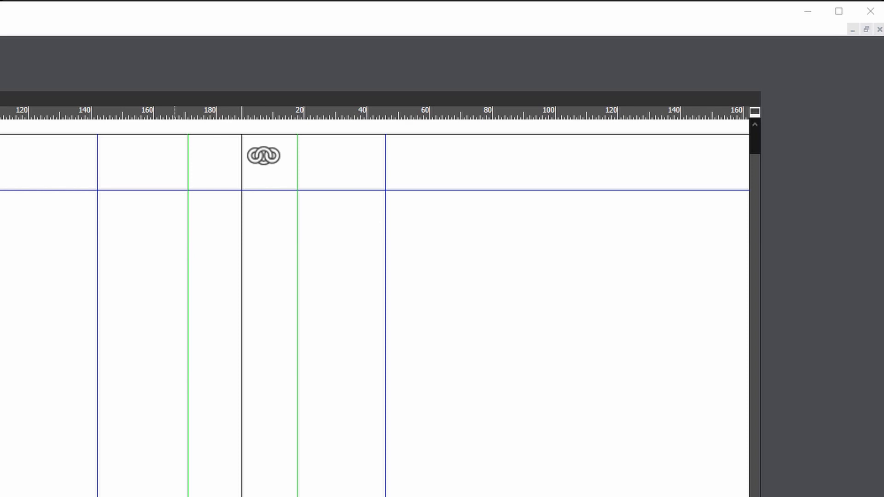
pyautogui.hotkey('alt', 'Tab')
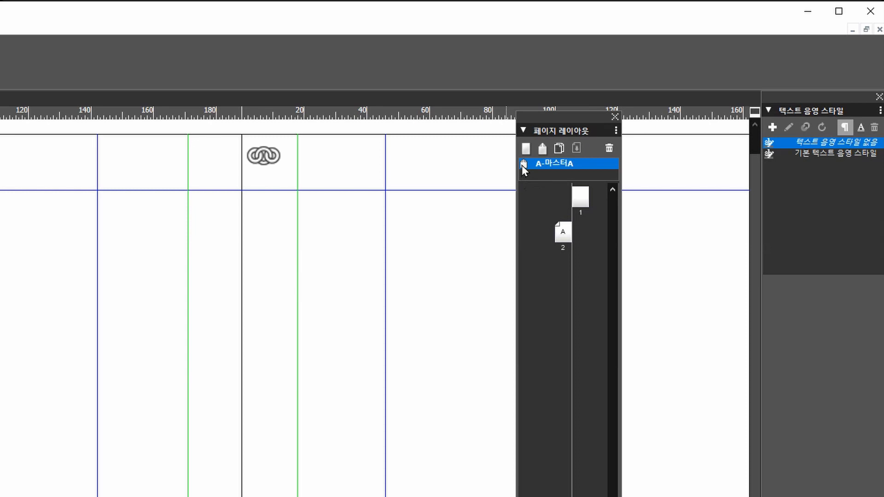
pyautogui.doubleClick(550, 161)
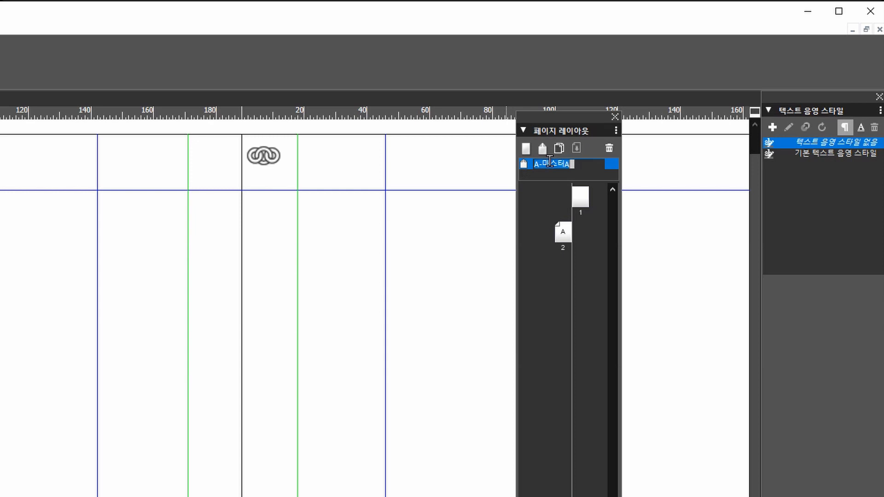
pyautogui.write('본문')
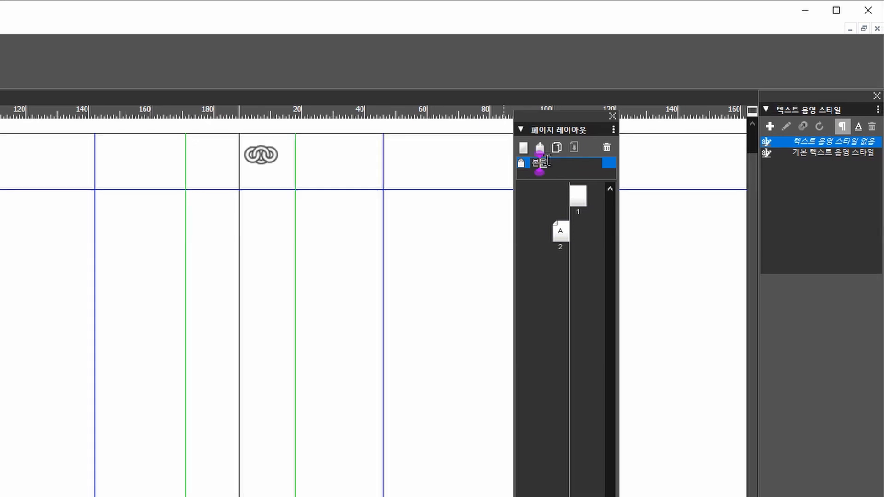
pyautogui.press('Return')
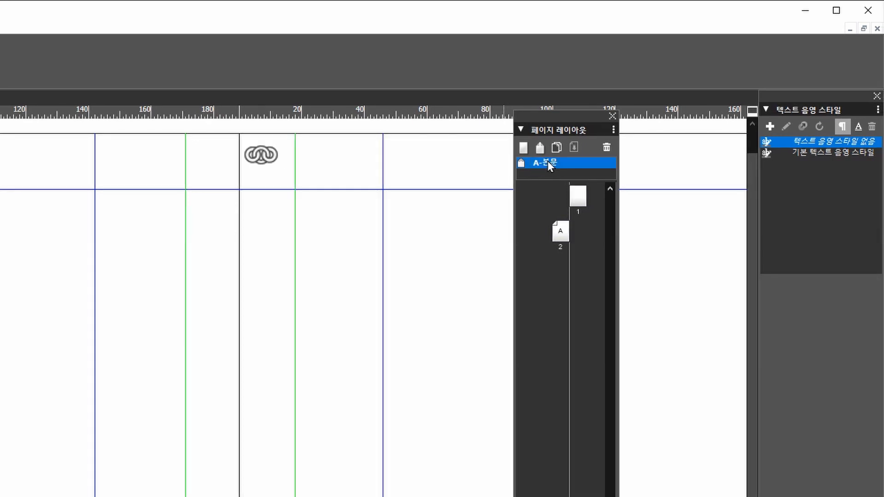